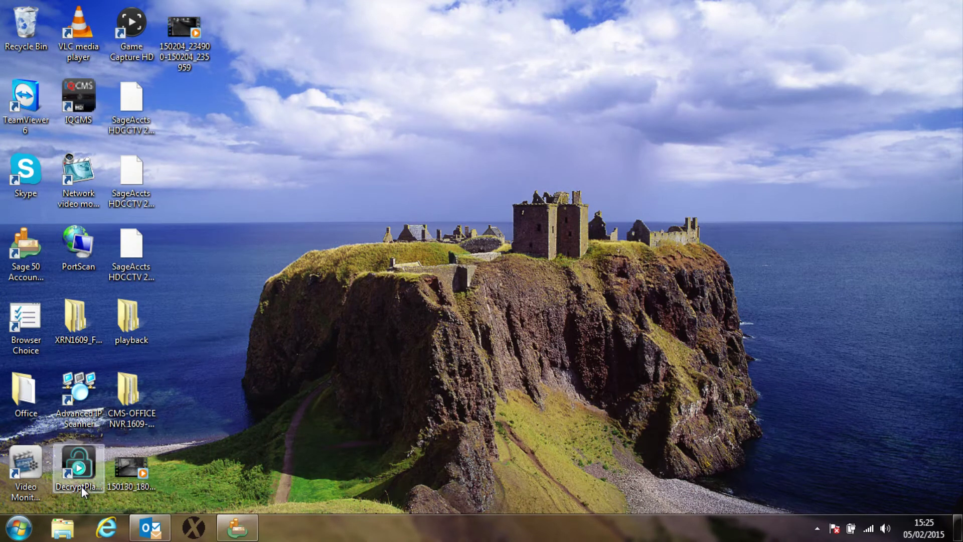
Launch Video Monitor Client, go to Config, and bring up the CMS node's add options
double_click(28, 473)
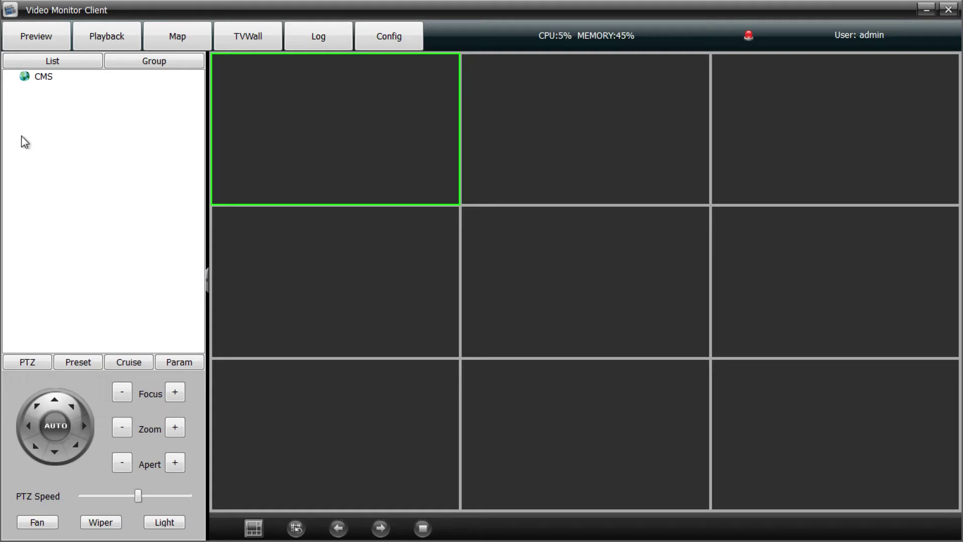
click(382, 39)
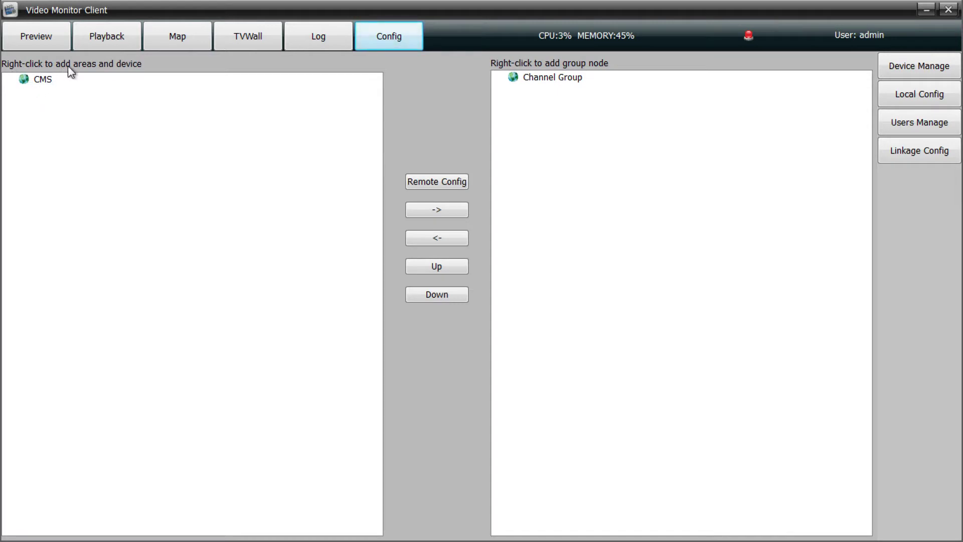
right_click(42, 79)
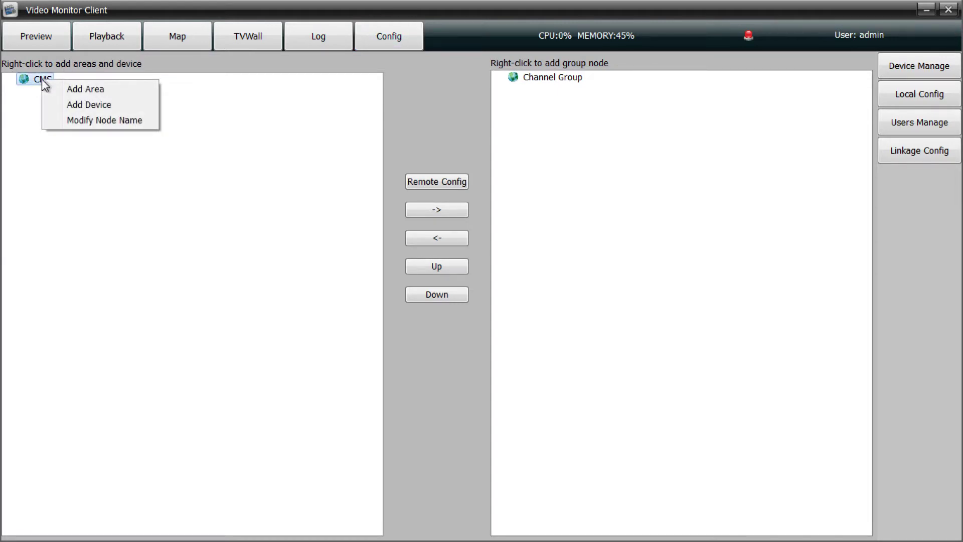
Add a device by network search and check NVR_10.0.0.44 among the eight found devices
click(69, 104)
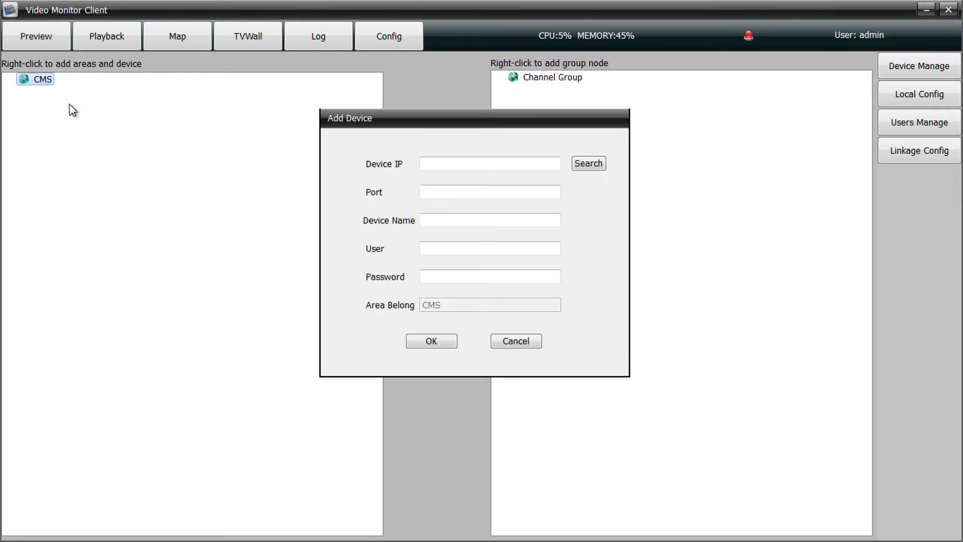
click(588, 163)
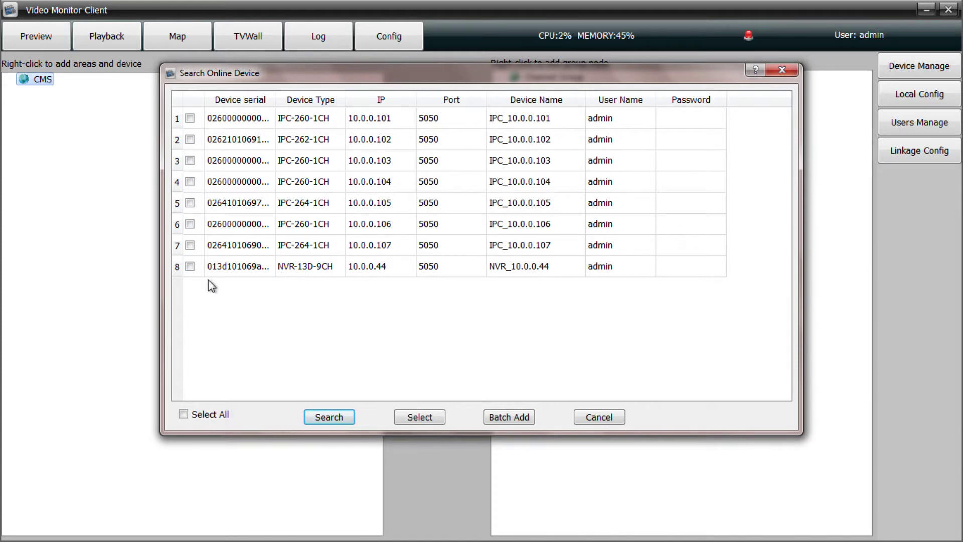
click(189, 267)
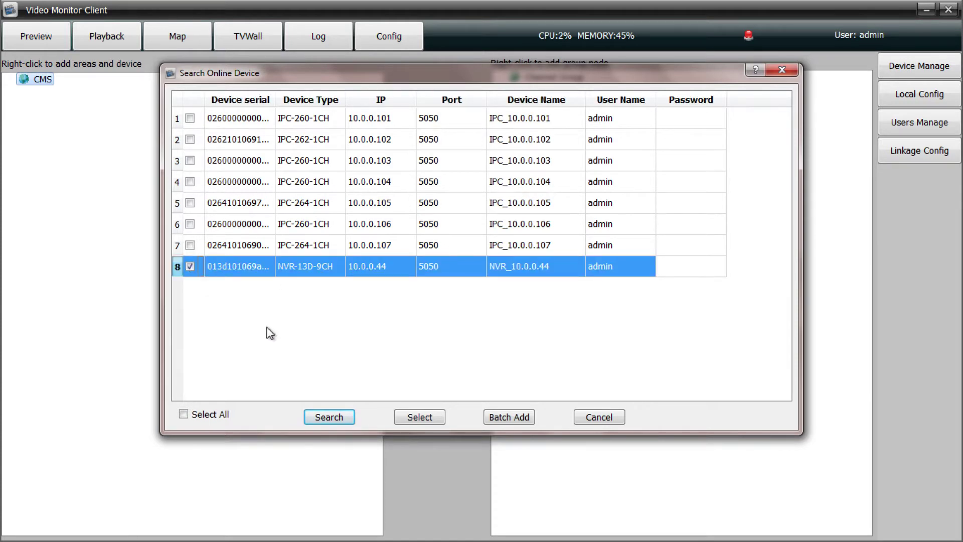
Fill the device details from the selected NVR, rename it OFFICE NVR, and confirm
click(422, 418)
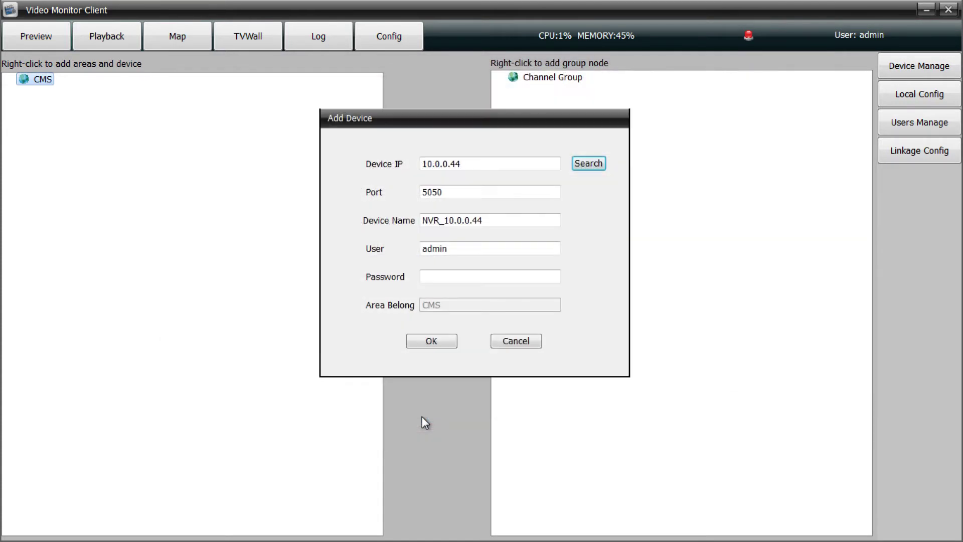
click(488, 221)
key(BackSpace)
key(BackSpace)
key(BackSpace)
key(BackSpace)
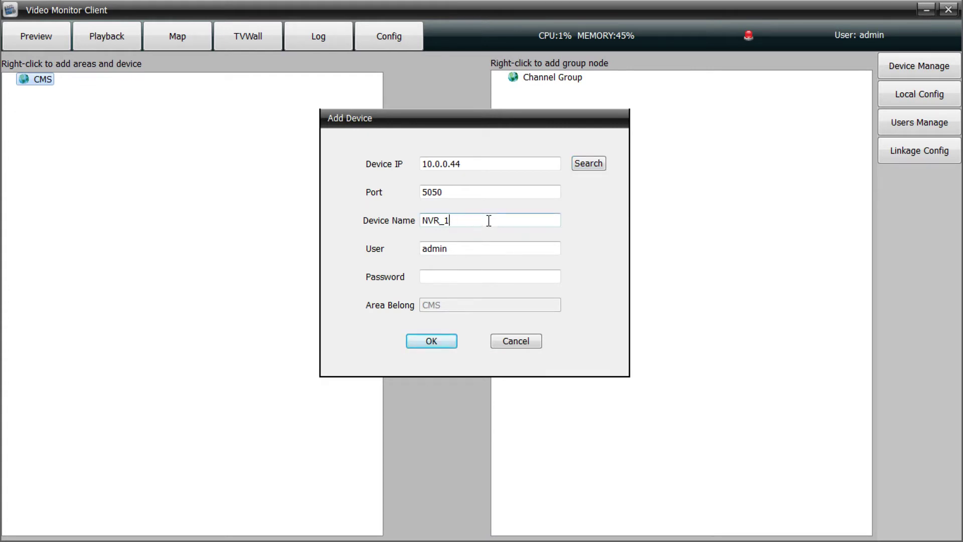
key(BackSpace)
key(BackSpace)
key(BackSpace)
text(O)
text(FFICE NVR)
click(453, 246)
click(434, 342)
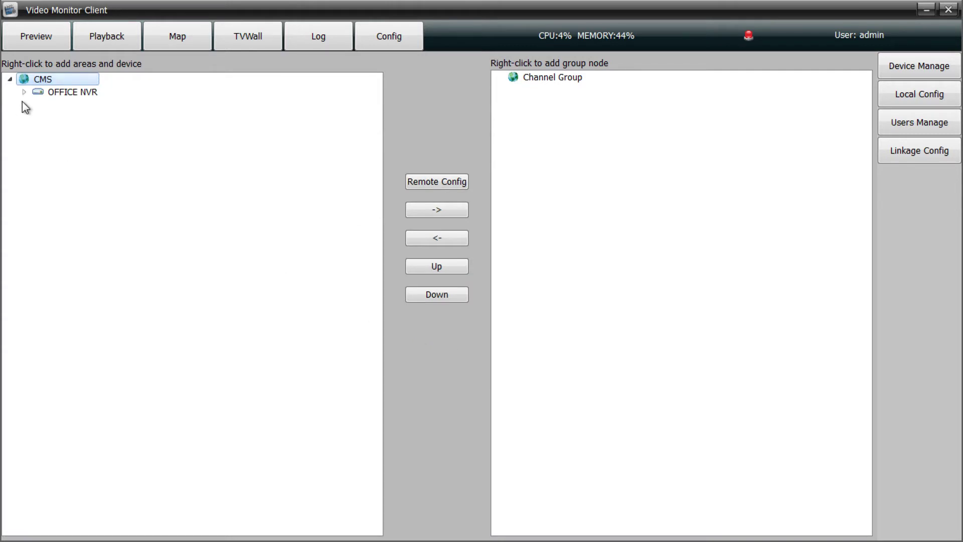
In Preview, expand OFFICE NVR's nine channels and bring up its preview options
click(24, 92)
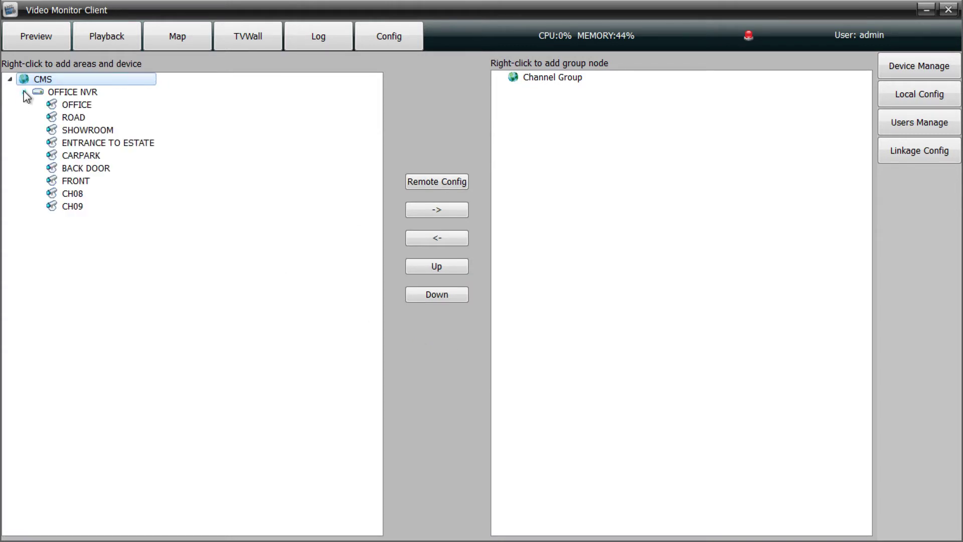
click(24, 93)
click(33, 39)
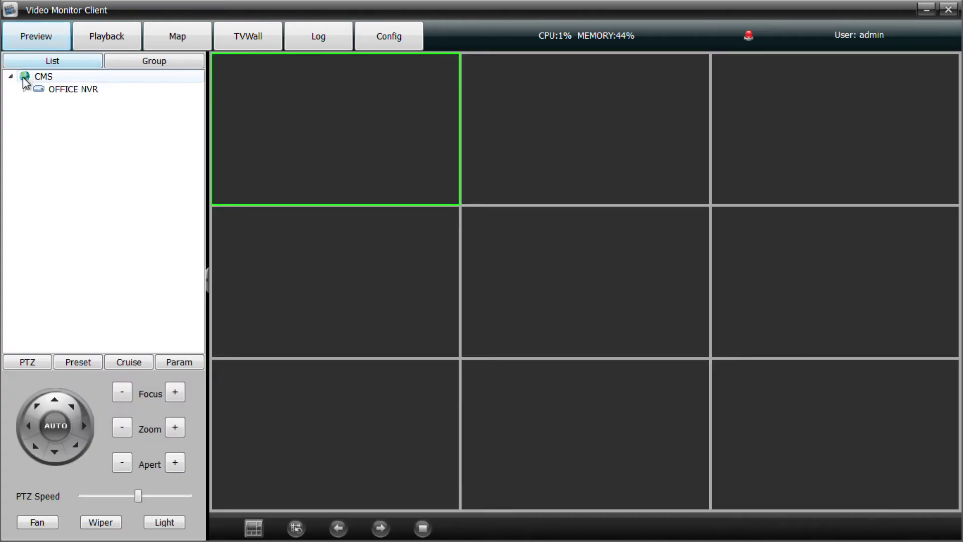
click(24, 91)
click(53, 102)
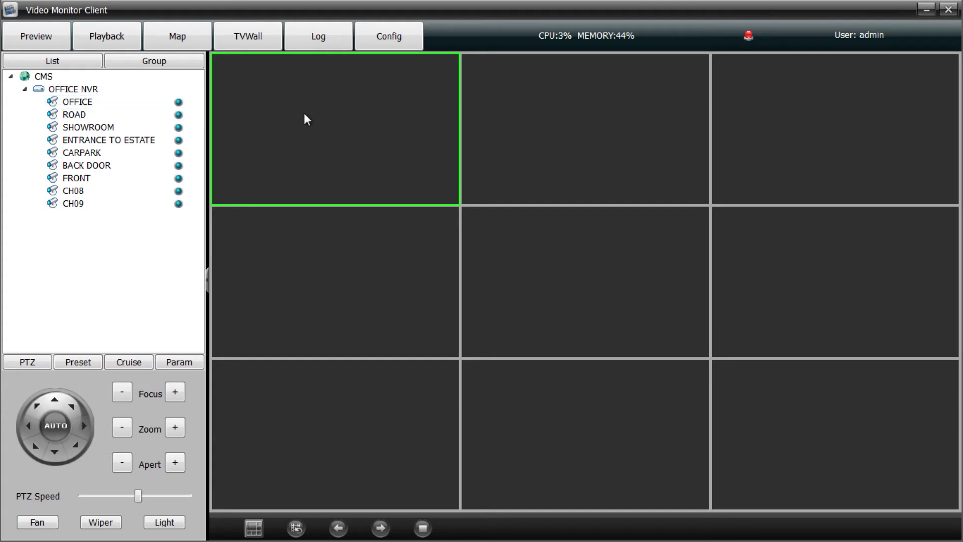
right_click(39, 94)
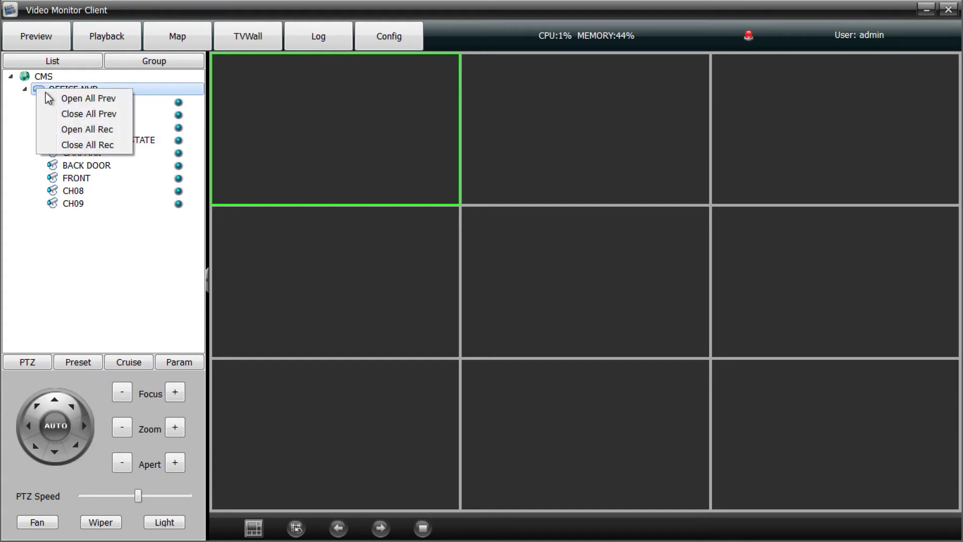
Open all OFFICE NVR live previews and settle on the 9-split layout after trying others
click(66, 99)
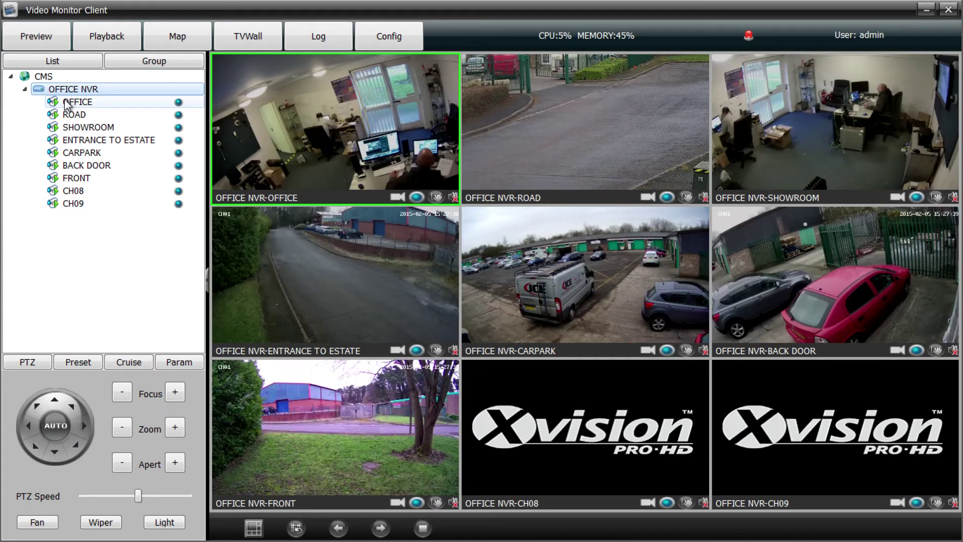
click(254, 527)
click(368, 491)
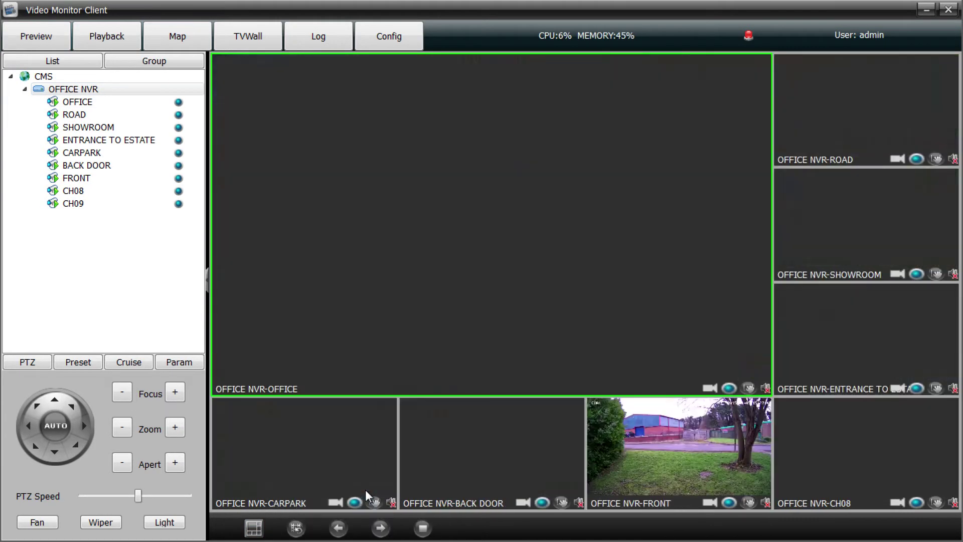
click(254, 526)
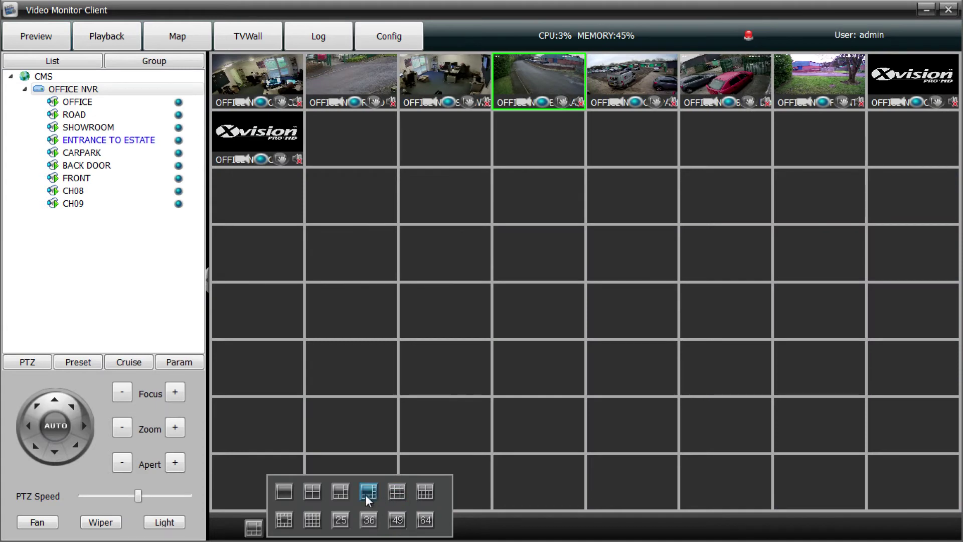
click(397, 493)
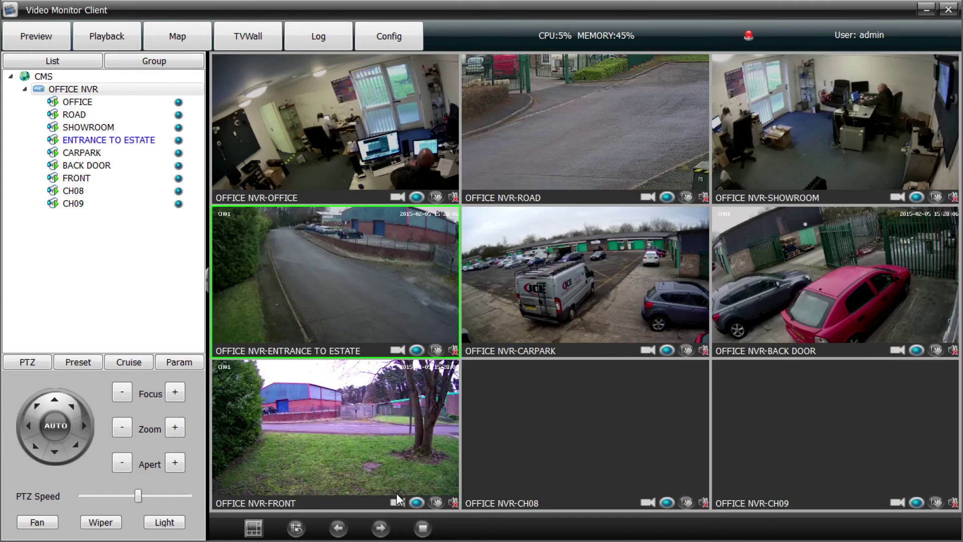
click(107, 37)
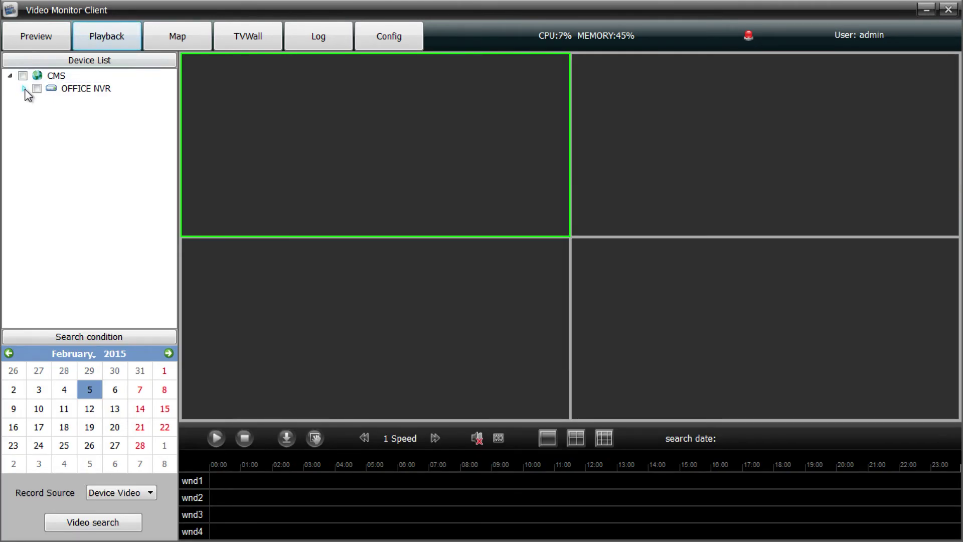
Tick ROAD, ENTRANCE TO ESTATE, CARPARK and BACK DOOR under OFFICE NVR for playback
click(24, 88)
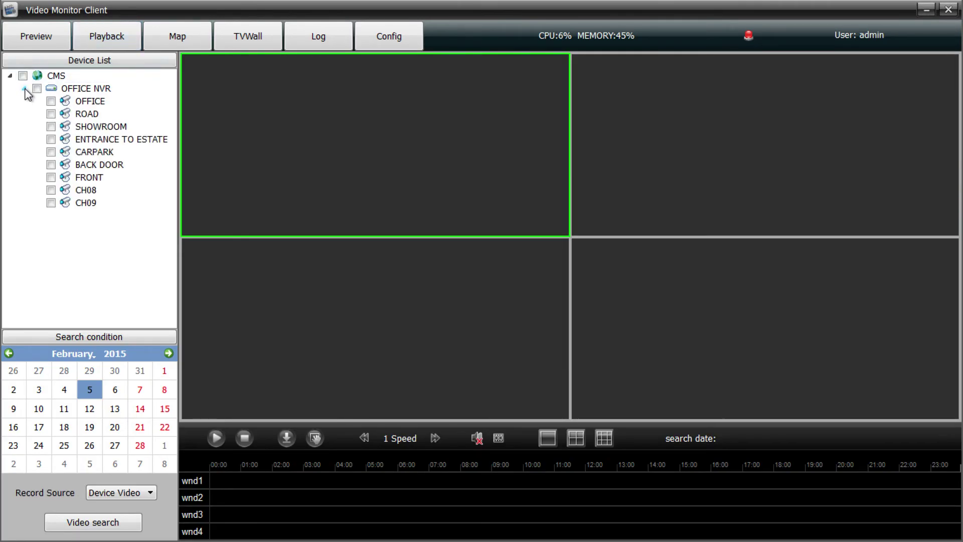
click(51, 115)
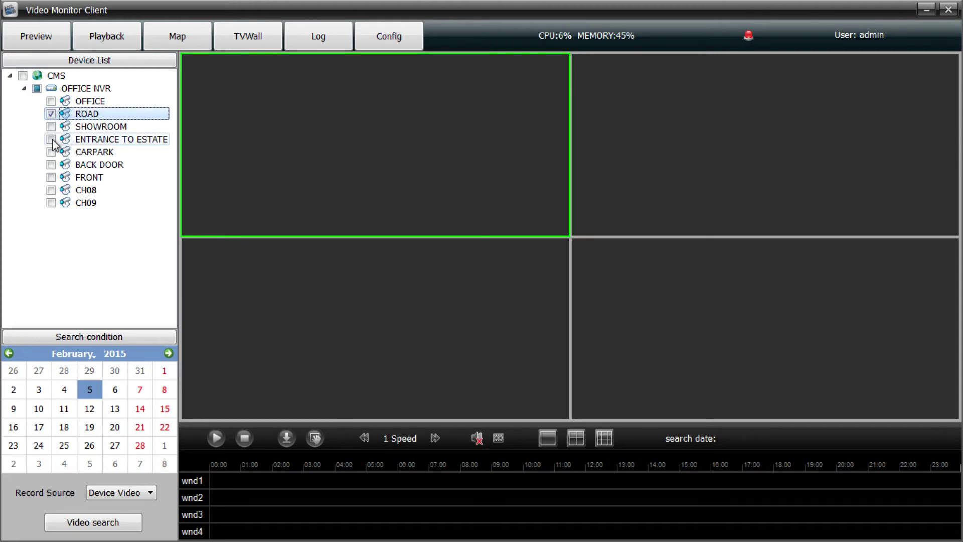
click(51, 140)
click(51, 153)
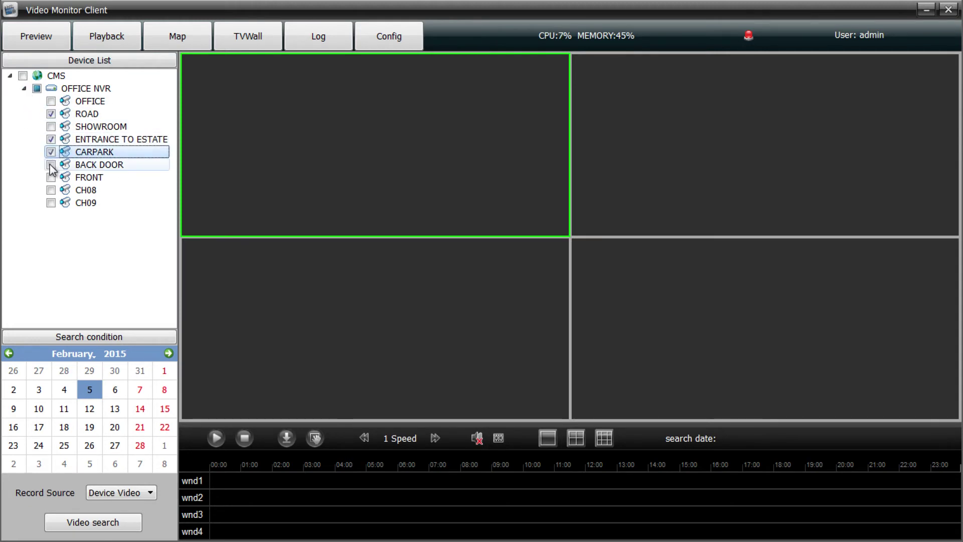
click(52, 166)
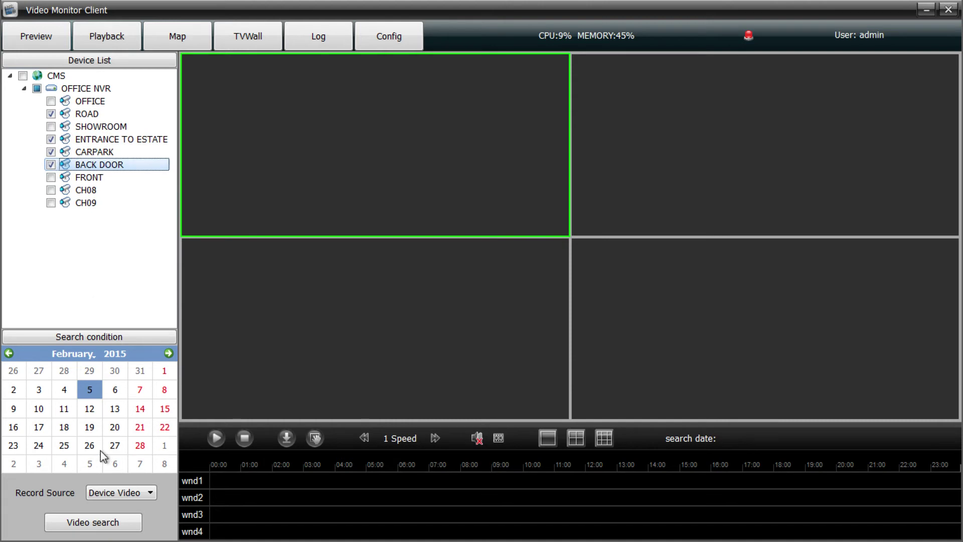
Search their 5 February 2015 recordings, play them, and jump ahead on the timeline
click(109, 524)
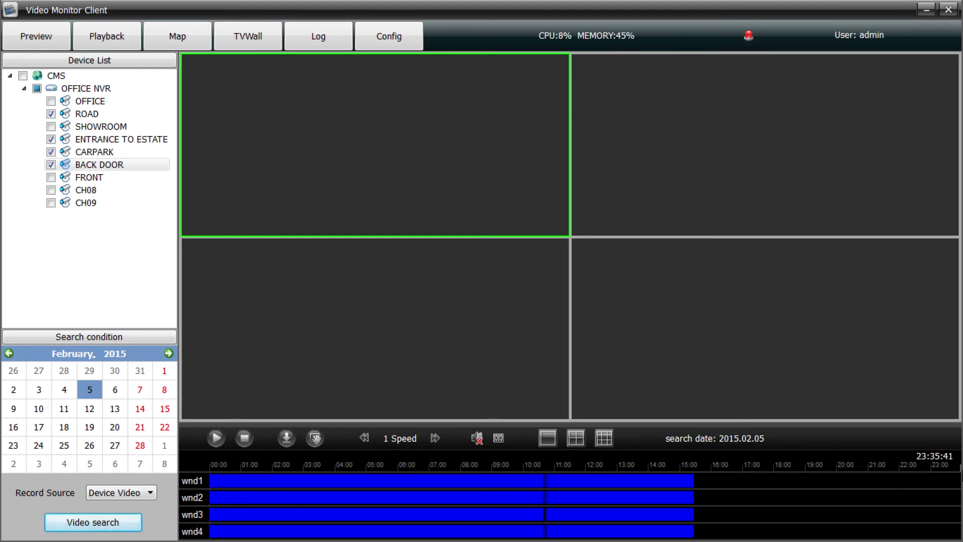
click(338, 479)
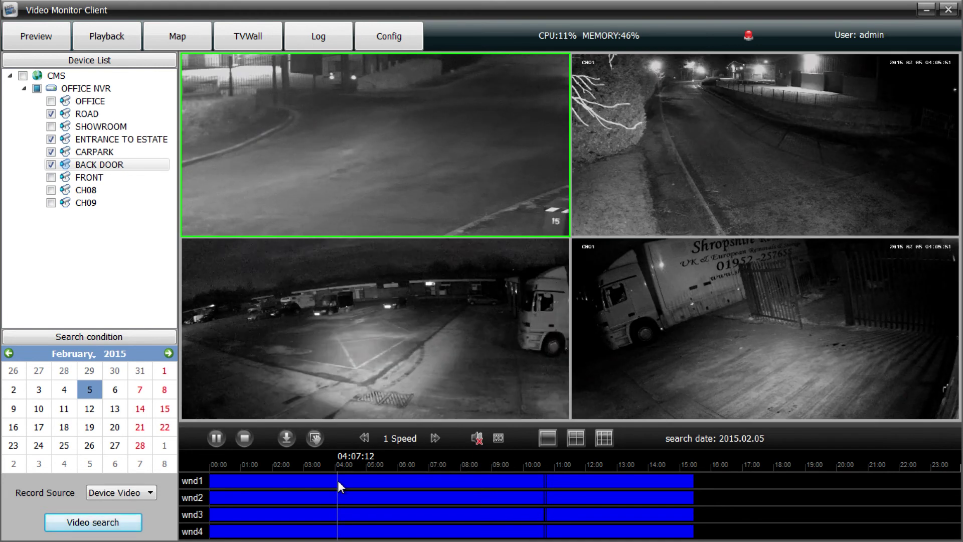
click(461, 484)
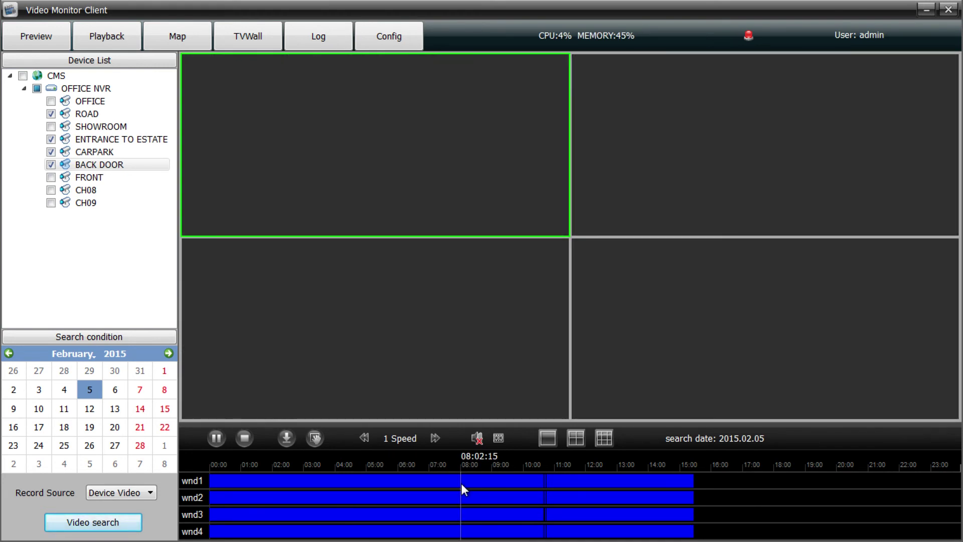